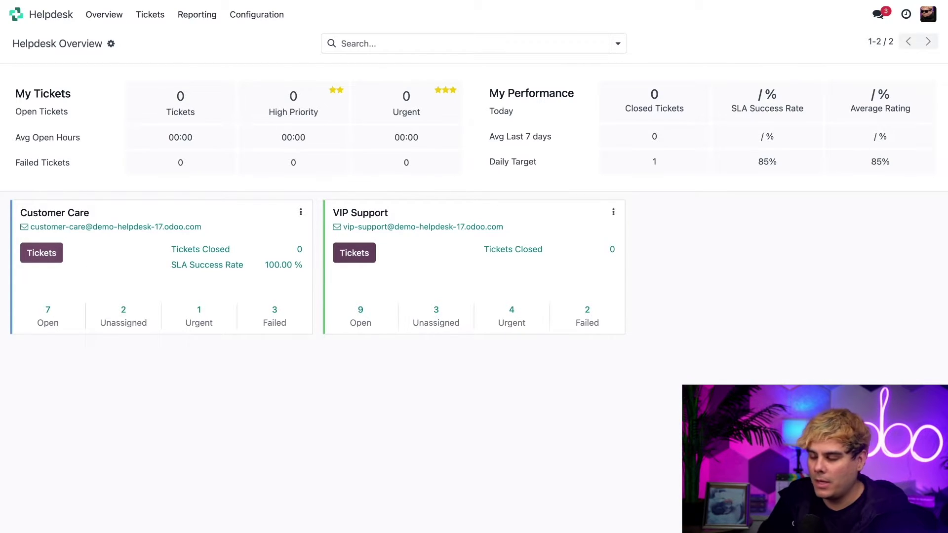
pyautogui.click(34, 254)
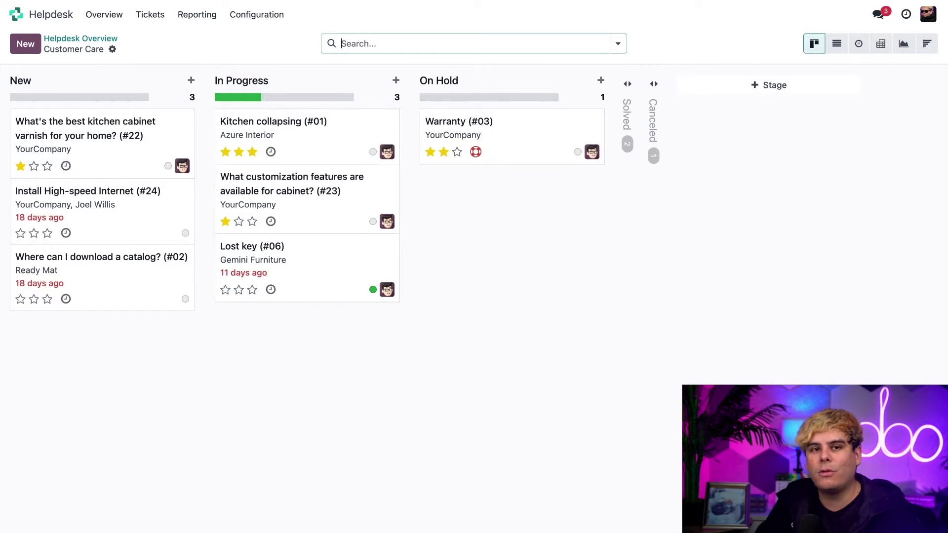
pyautogui.moveTo(133, 268); pyautogui.dragTo(168, 276)
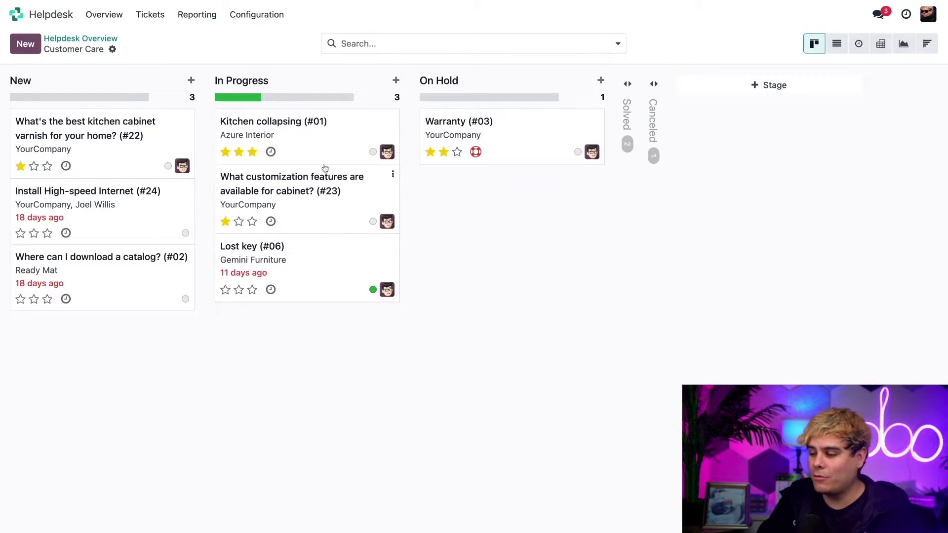
pyautogui.moveTo(307, 81); pyautogui.dragTo(111, 81)
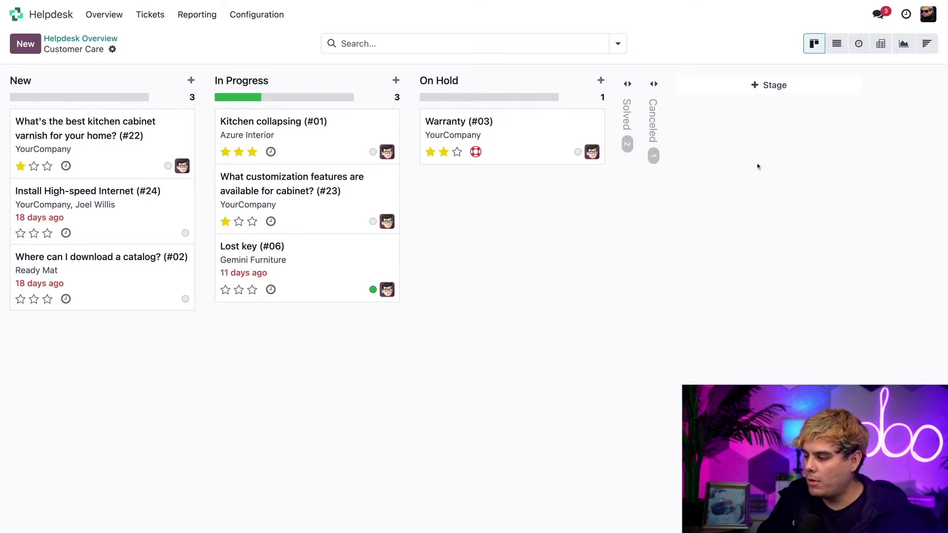
# Step: Start adding a stage, cancel it, then bring up the New column's options menu
pyautogui.click(752, 89)
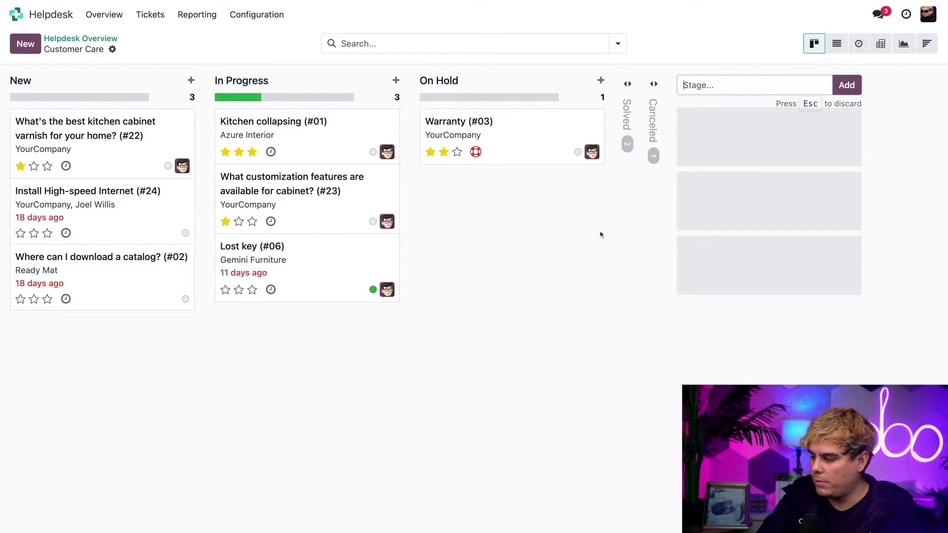
pyautogui.click(874, 230)
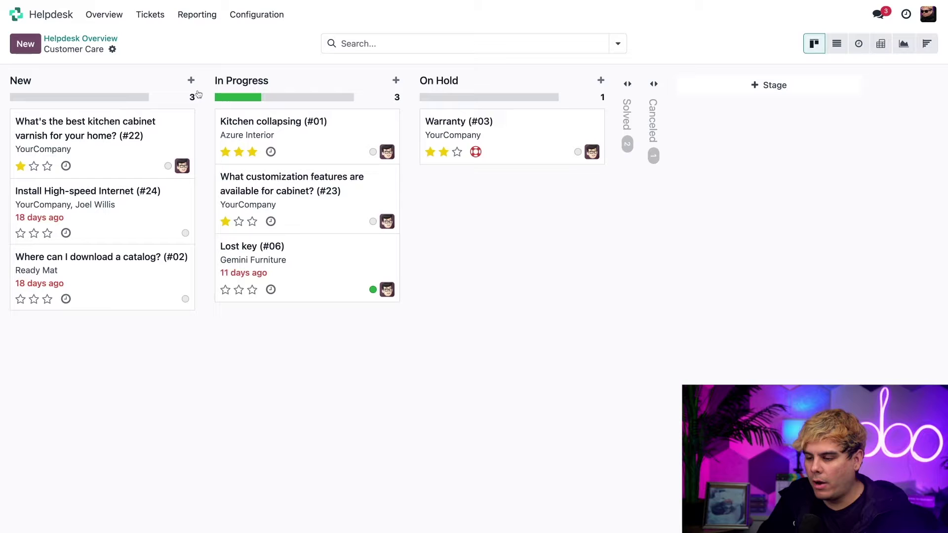
pyautogui.click(172, 80)
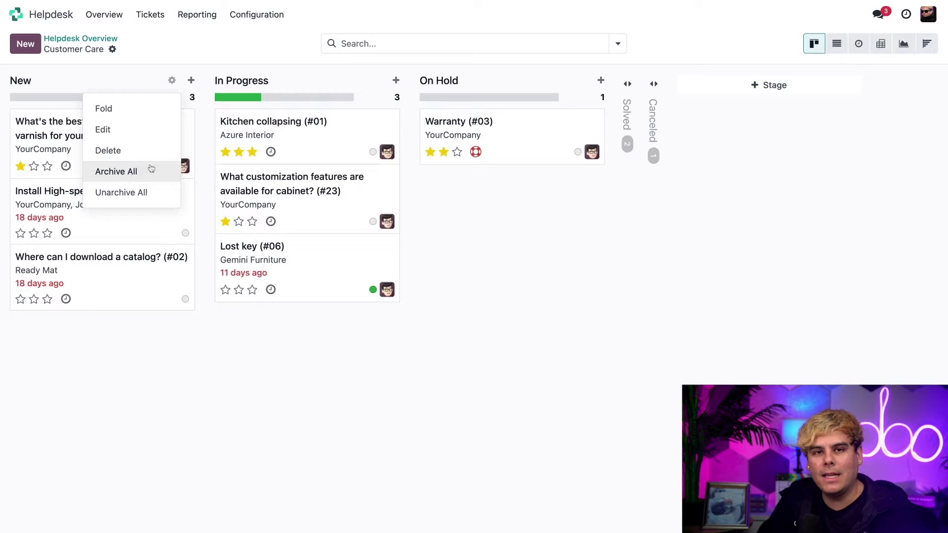
# Step: Edit the New stage and check its Helpdesk Teams (Customer Care, VIP Support) for other teams
pyautogui.click(133, 133)
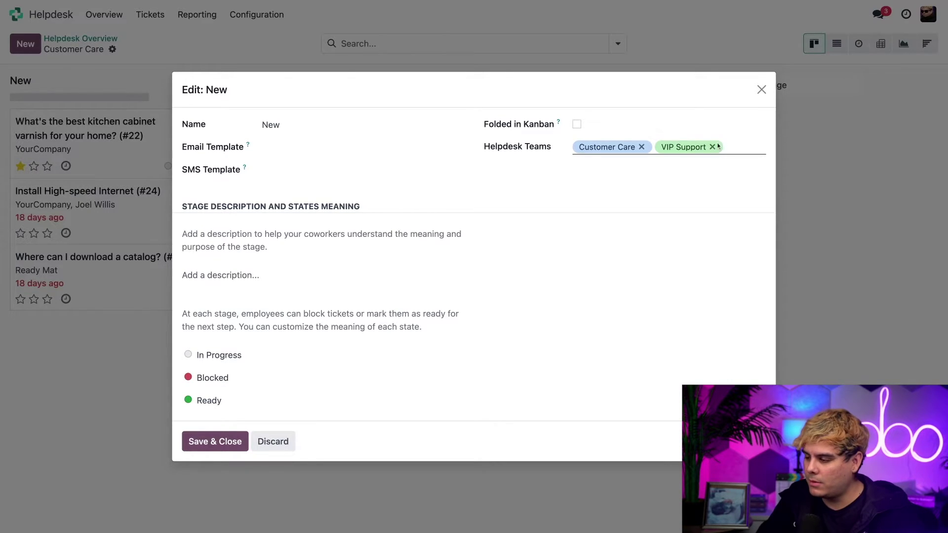
pyautogui.click(740, 145)
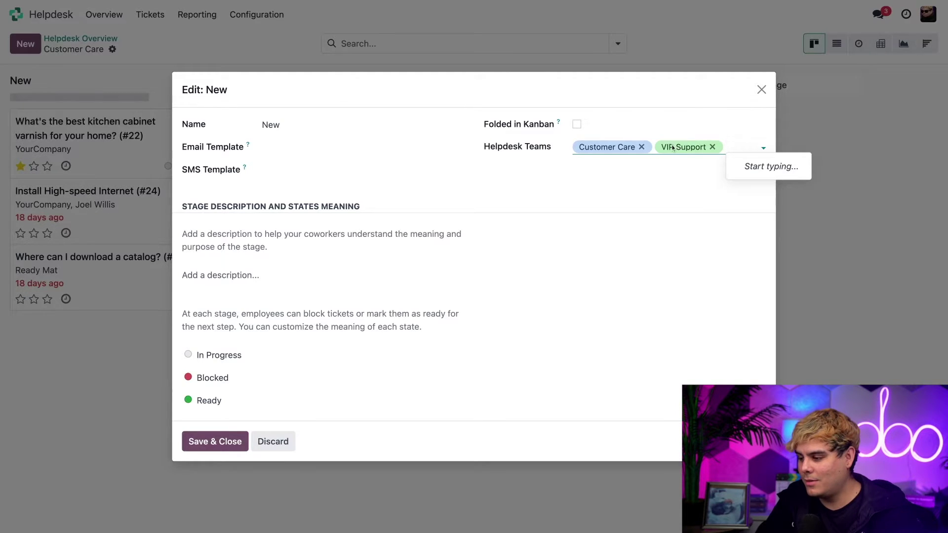
# Step: Look over the SMS templates, then set the email template to Helpdesk: Ticket Received
pyautogui.click(308, 147)
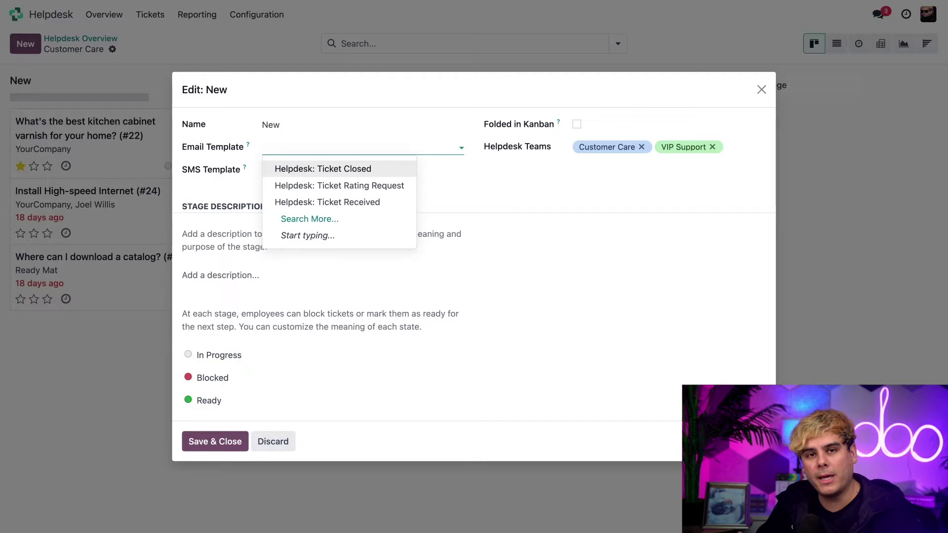
pyautogui.click(207, 173)
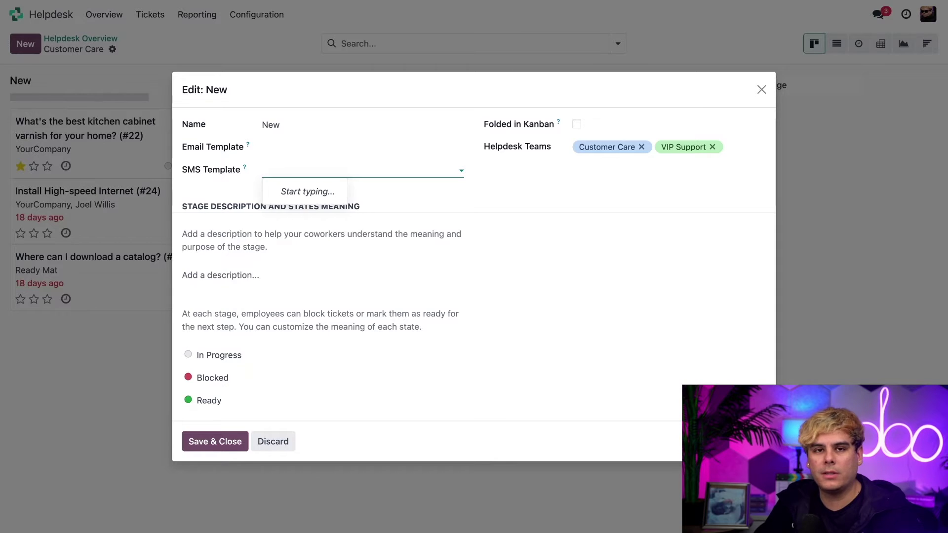
pyautogui.click(292, 148)
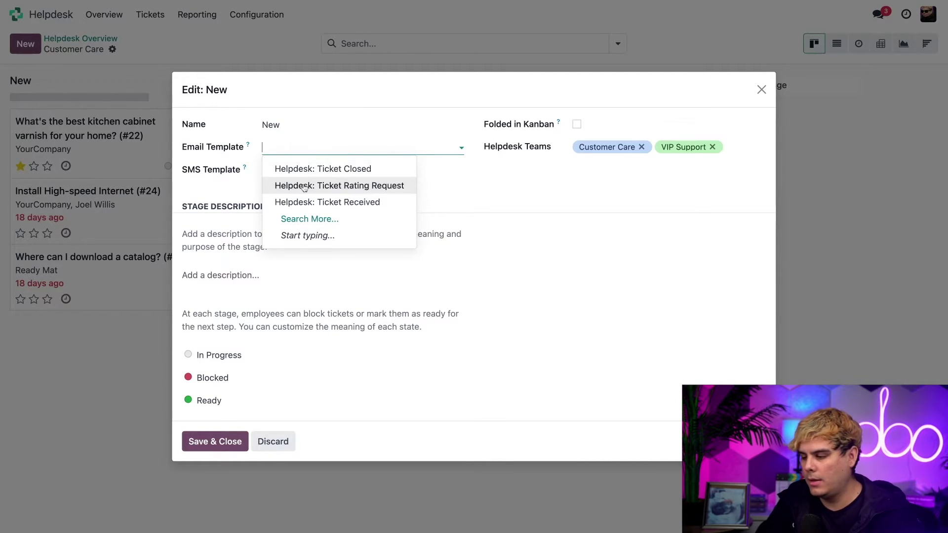
pyautogui.click(306, 202)
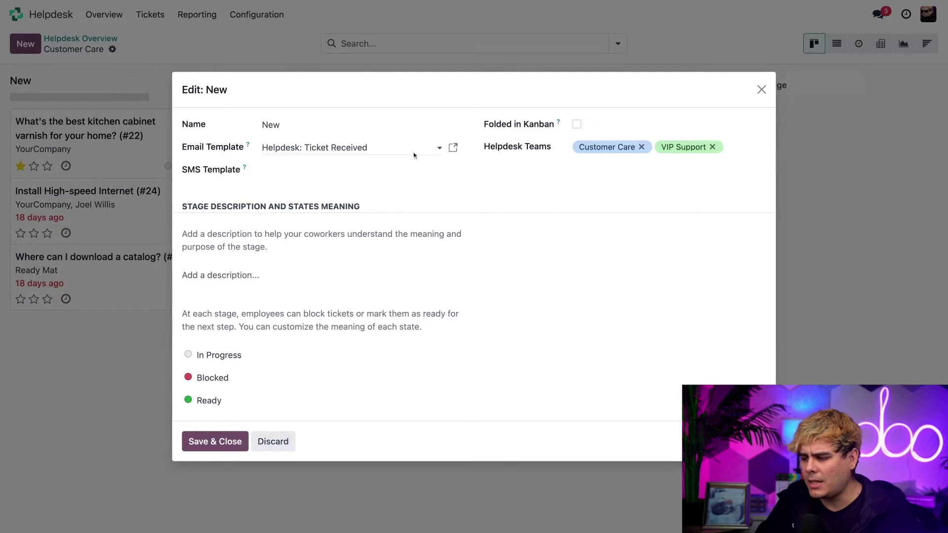
pyautogui.click(385, 147)
pyautogui.click(453, 147)
pyautogui.click(453, 148)
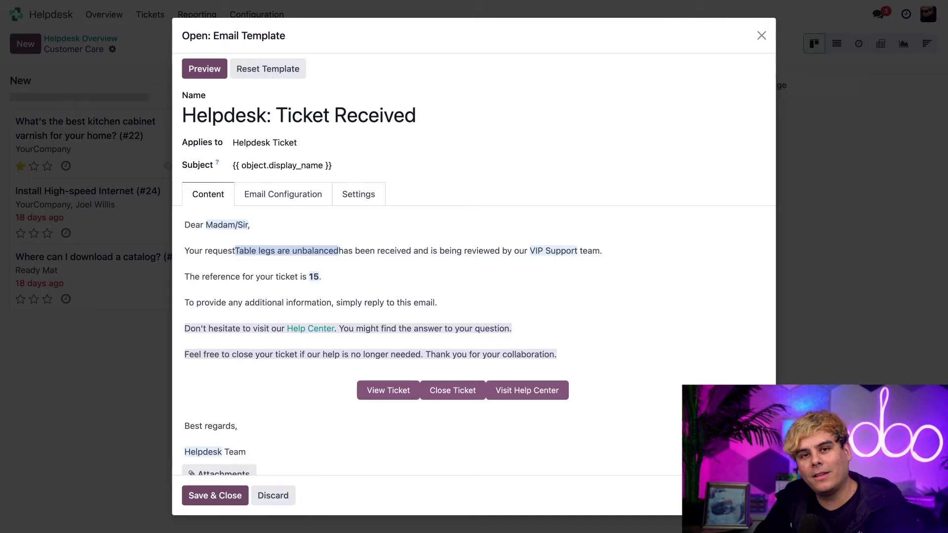
pyautogui.click(273, 496)
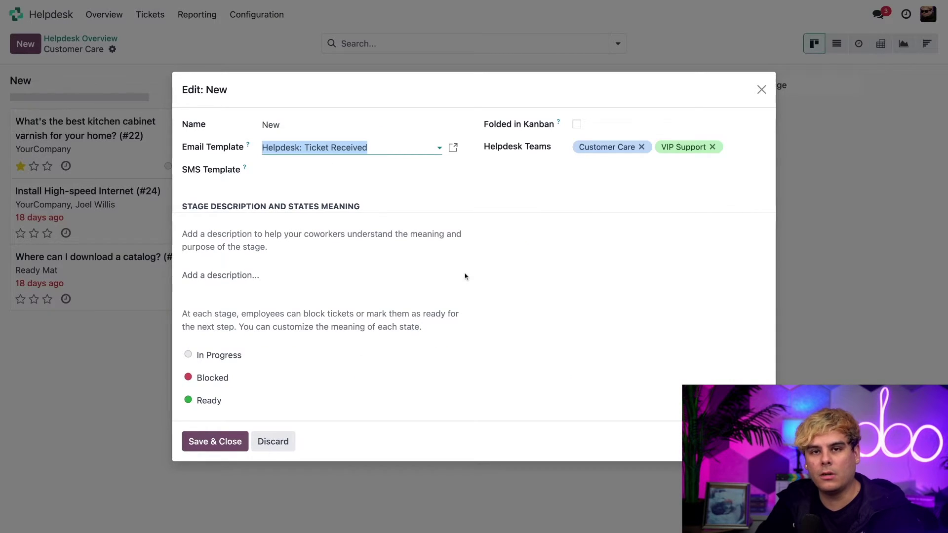
# Step: Create a new SMS template named Request from the stage's SMS Template field
pyautogui.click(355, 171)
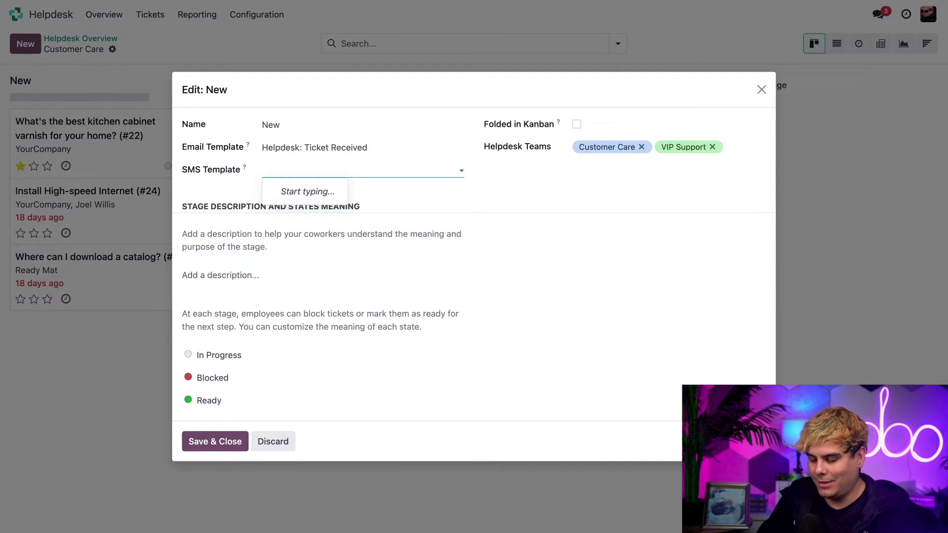
pyautogui.write('Request')
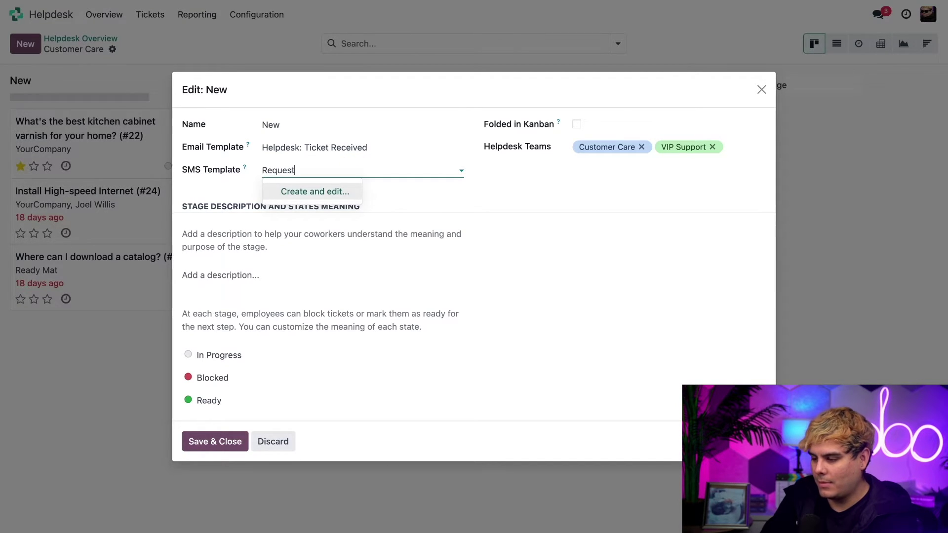
pyautogui.click(342, 193)
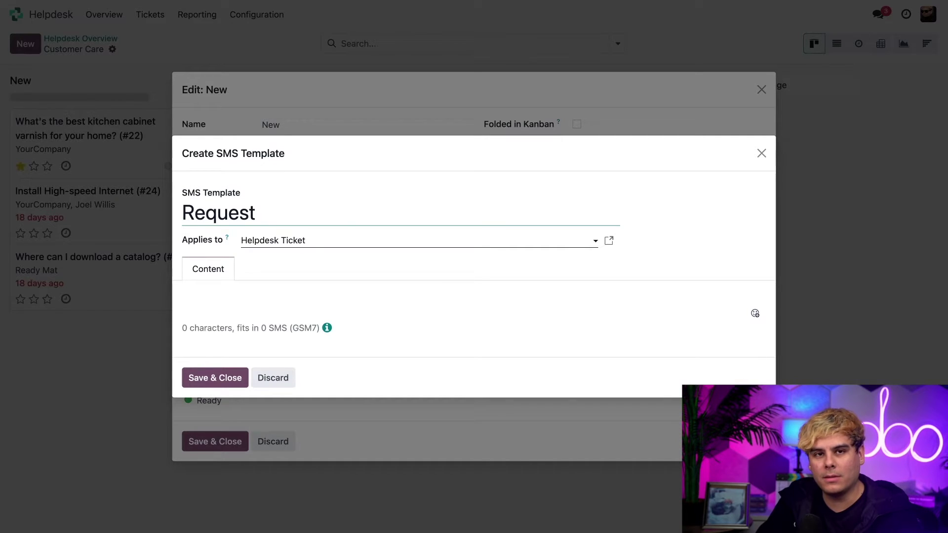
# Step: Paste the request-received message ending with a 🥰 emoji into the Request template and save it
pyautogui.click(298, 300)
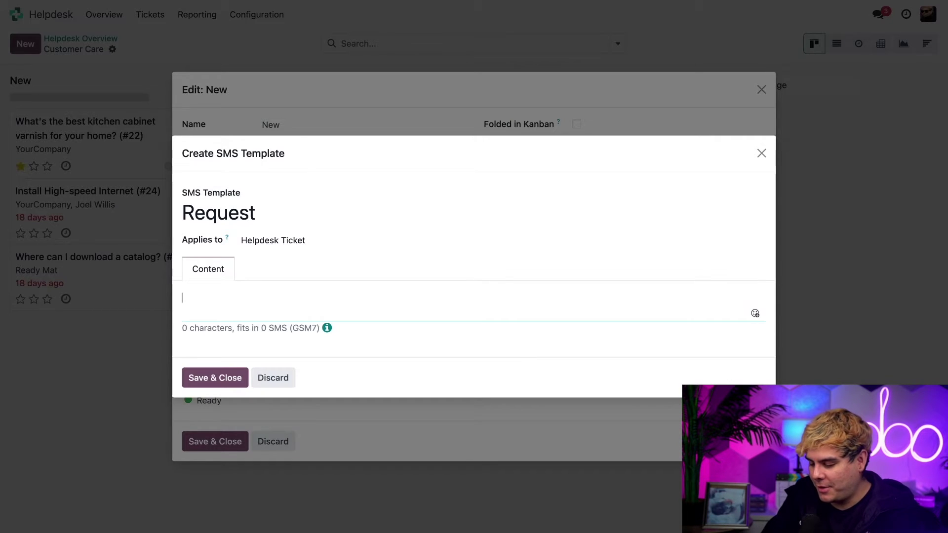
pyautogui.write('We have received your request! Someone will respond to you soon.')
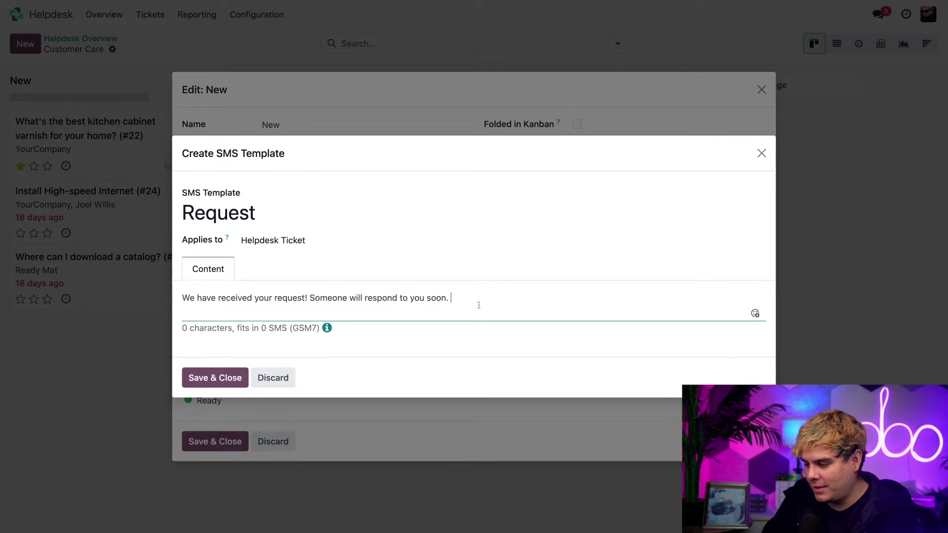
pyautogui.click(755, 314)
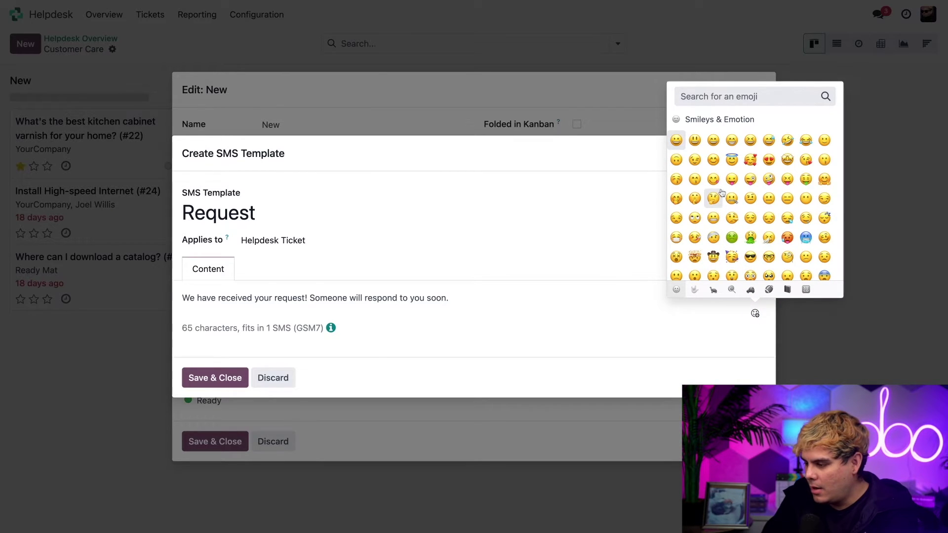
pyautogui.click(750, 159)
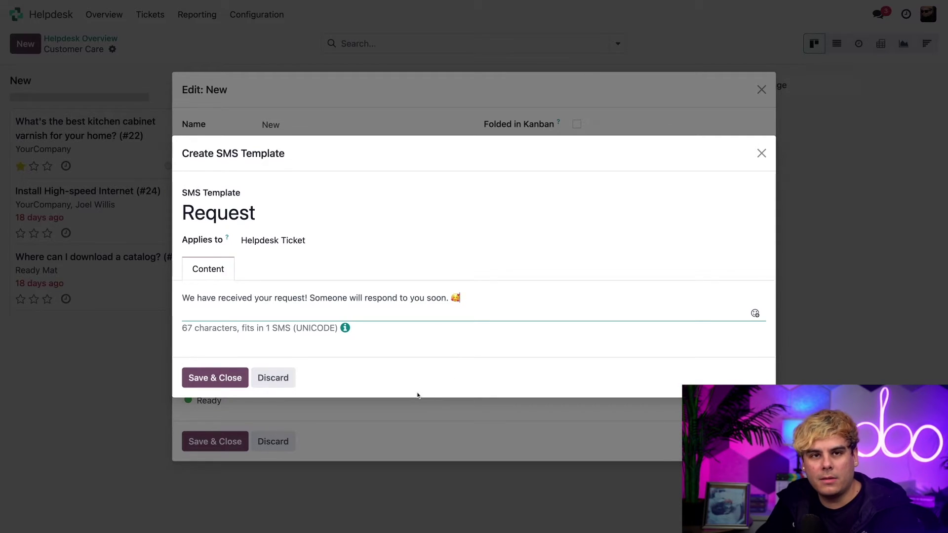
pyautogui.click(206, 381)
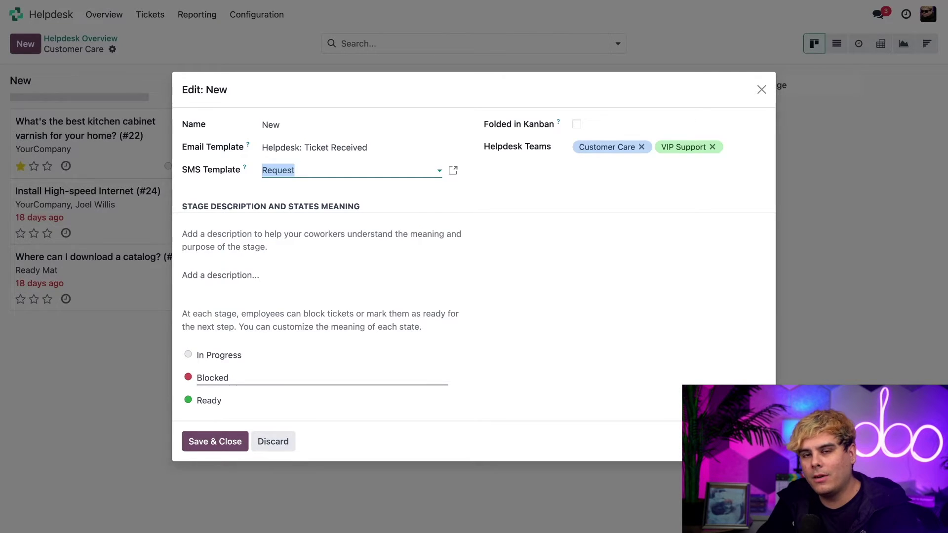
# Step: Save the New stage with its updated email and SMS templates
pyautogui.click(209, 440)
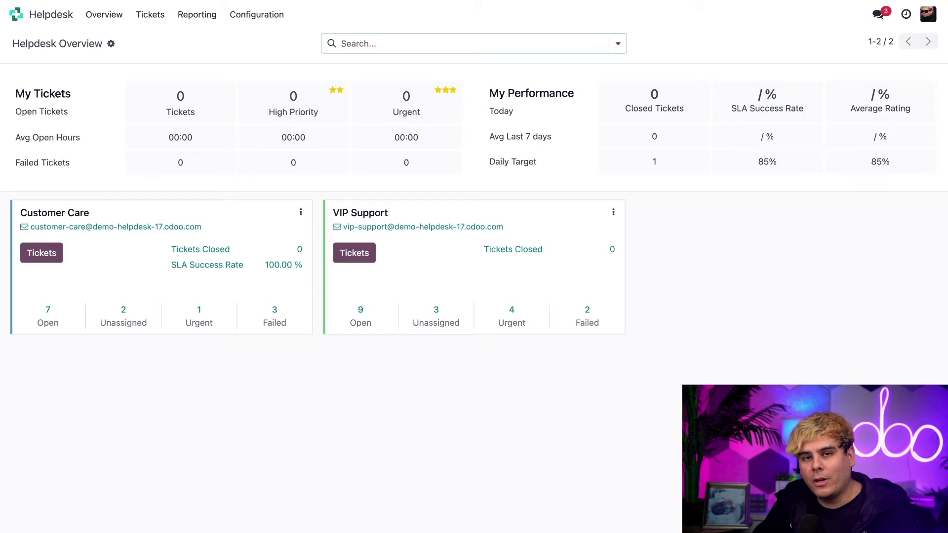
# Step: From Configuration > Helpdesk Teams, start a new helpdesk team
pyautogui.click(256, 14)
pyautogui.click(279, 40)
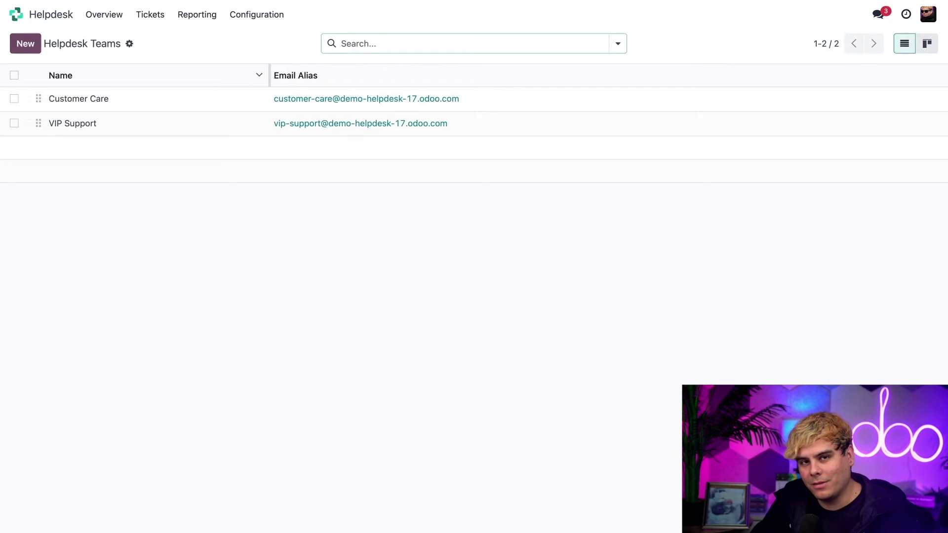
pyautogui.click(26, 51)
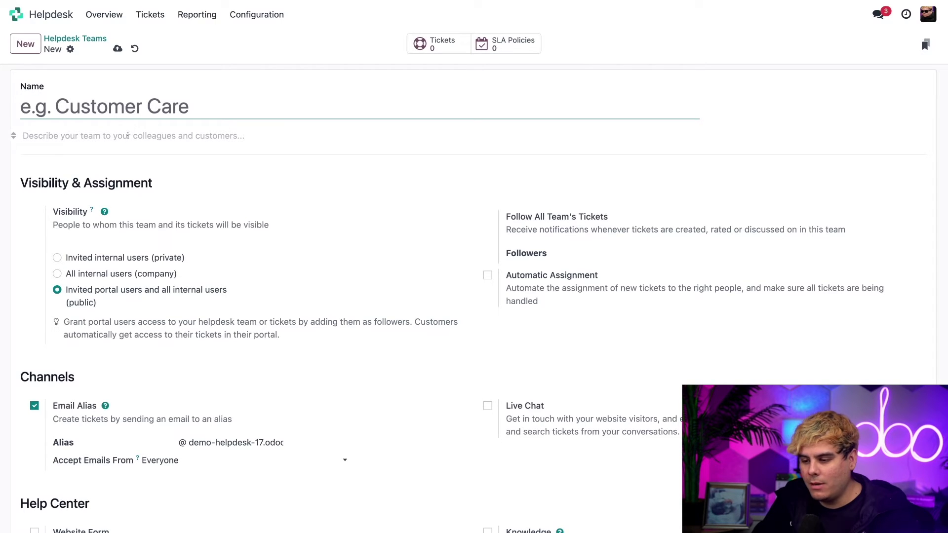
# Step: Name the new team Field Service and review the Followers suggestions
pyautogui.write('Field Se')
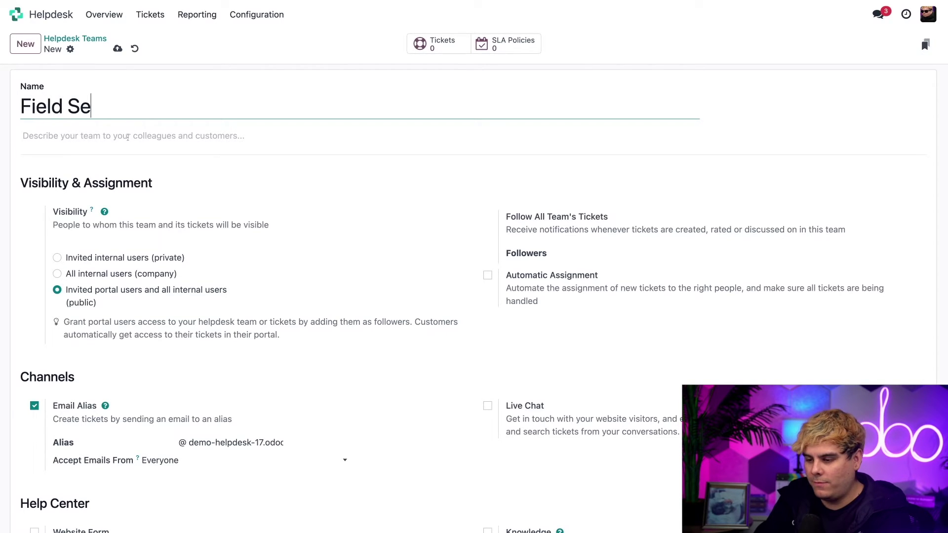
pyautogui.write('rvice')
pyautogui.click(222, 188)
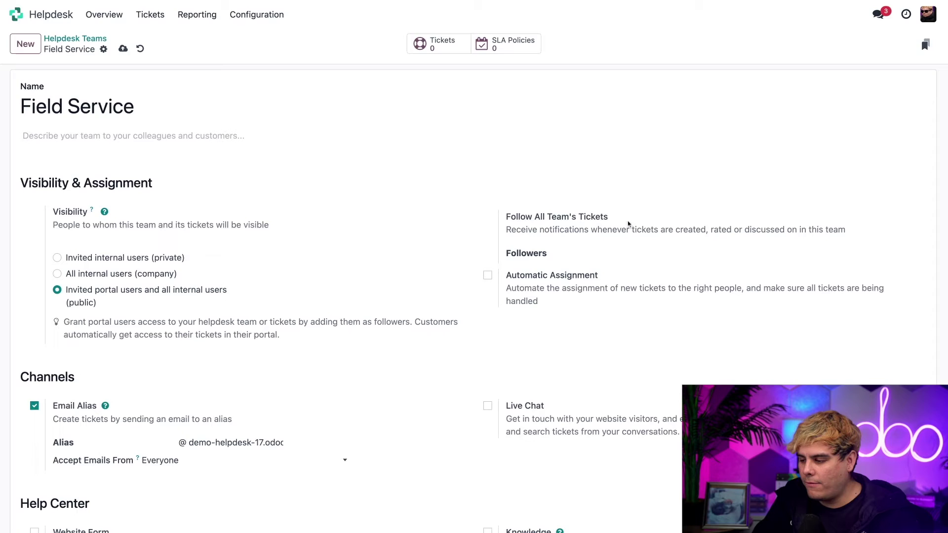
pyautogui.click(572, 253)
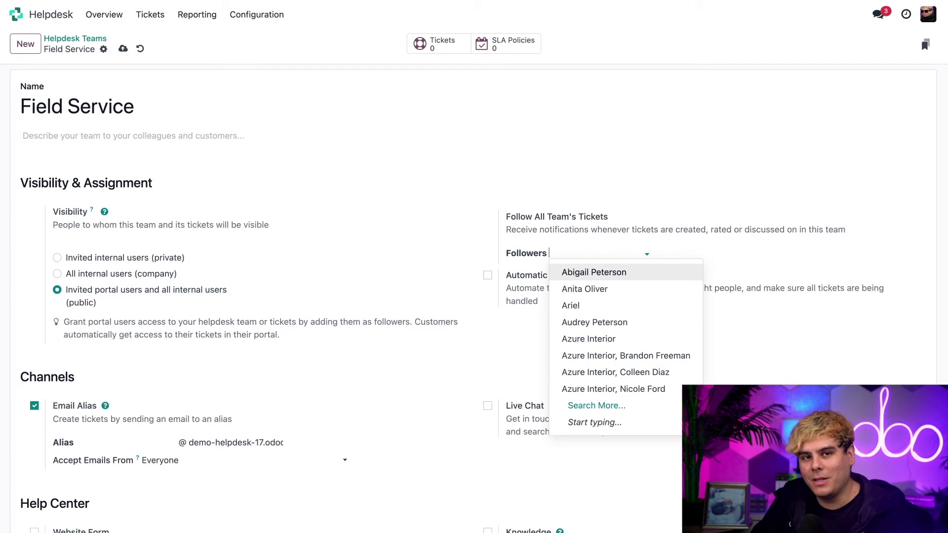
# Step: Turn on Automatic Assignment for Field Service and add a second user to Team Members
pyautogui.click(741, 258)
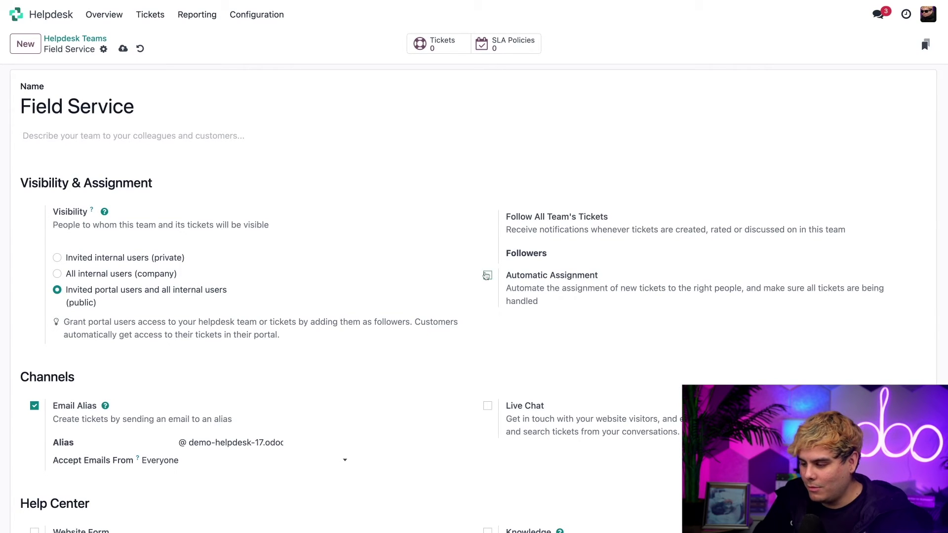
pyautogui.click(487, 275)
pyautogui.scroll(-1, 602, 329)
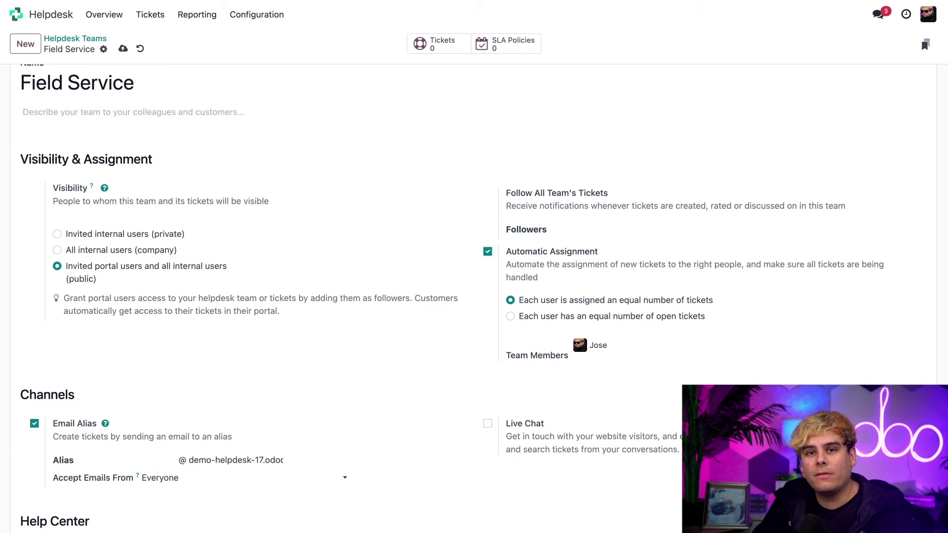
pyautogui.click(638, 346)
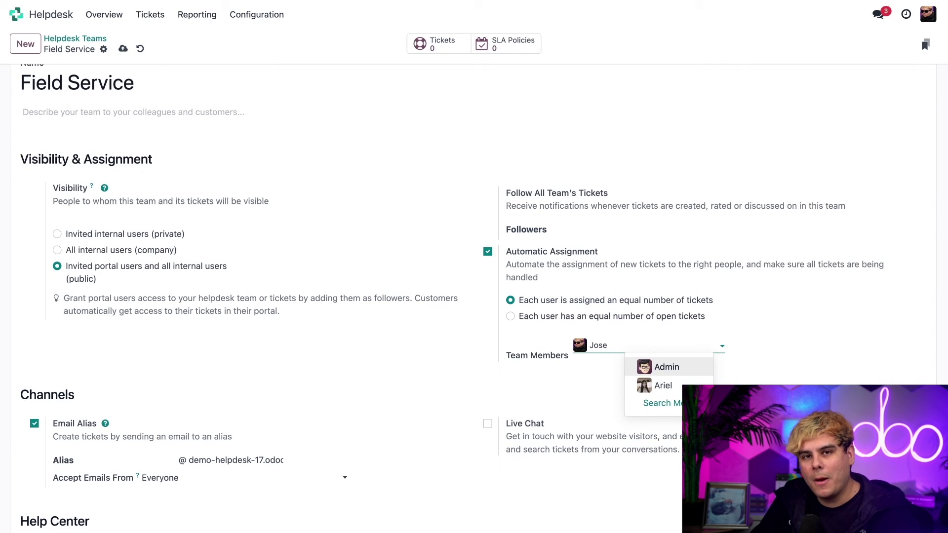
pyautogui.click(659, 385)
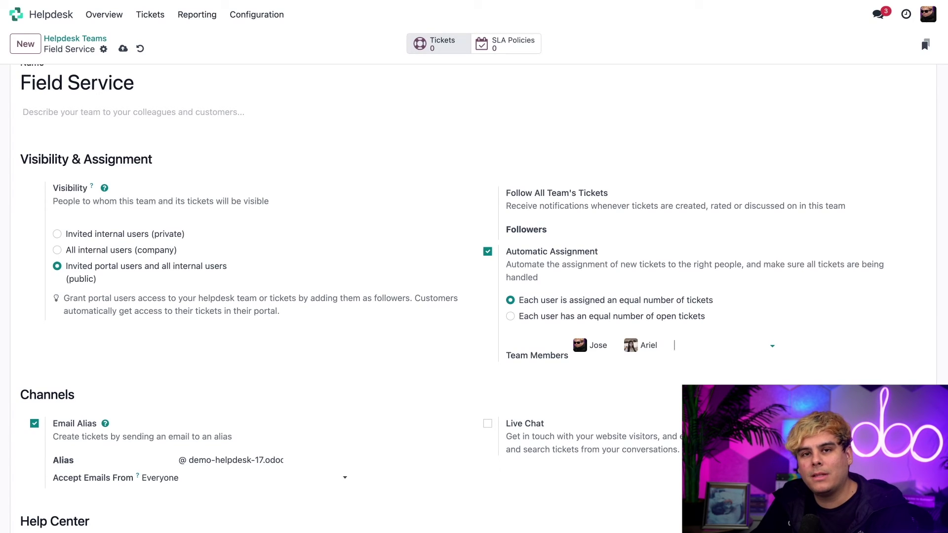
pyautogui.scroll(-10, 408, 359)
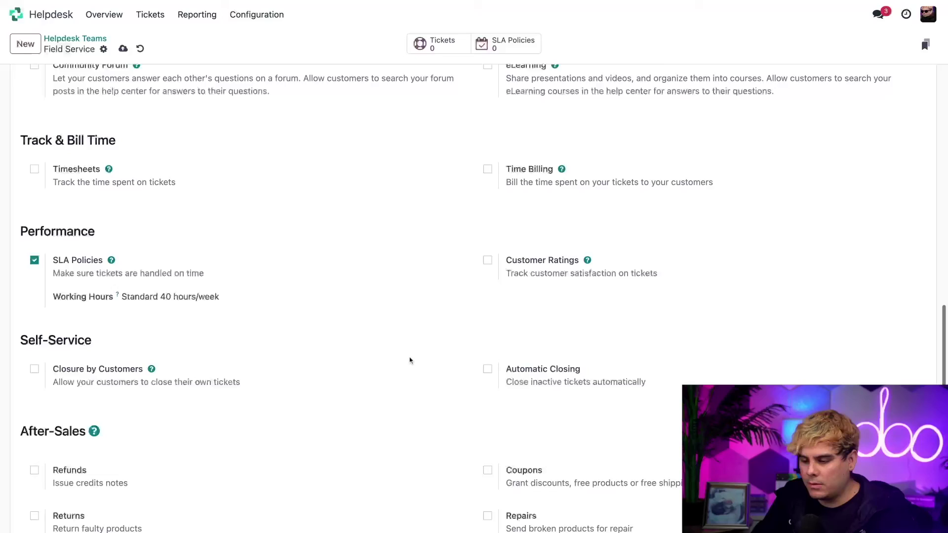
pyautogui.scroll(5, 408, 360)
pyautogui.scroll(5, 409, 360)
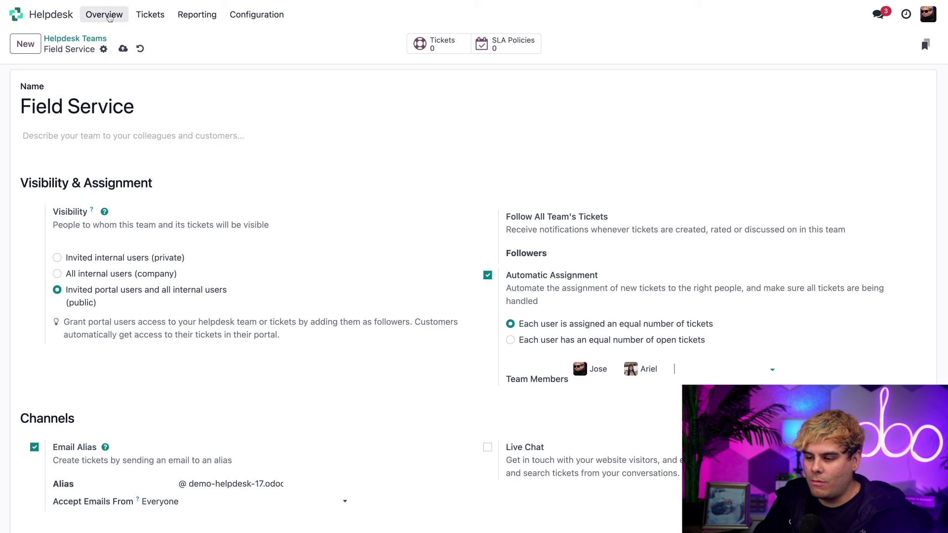
# Step: Return to Overview, saving the team so a Field Service card appears with 0 open tickets
pyautogui.click(109, 18)
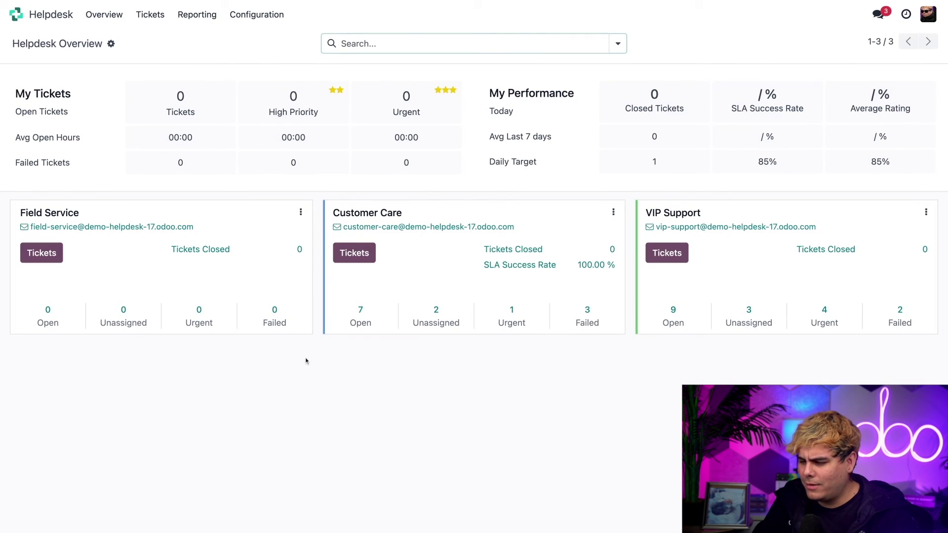